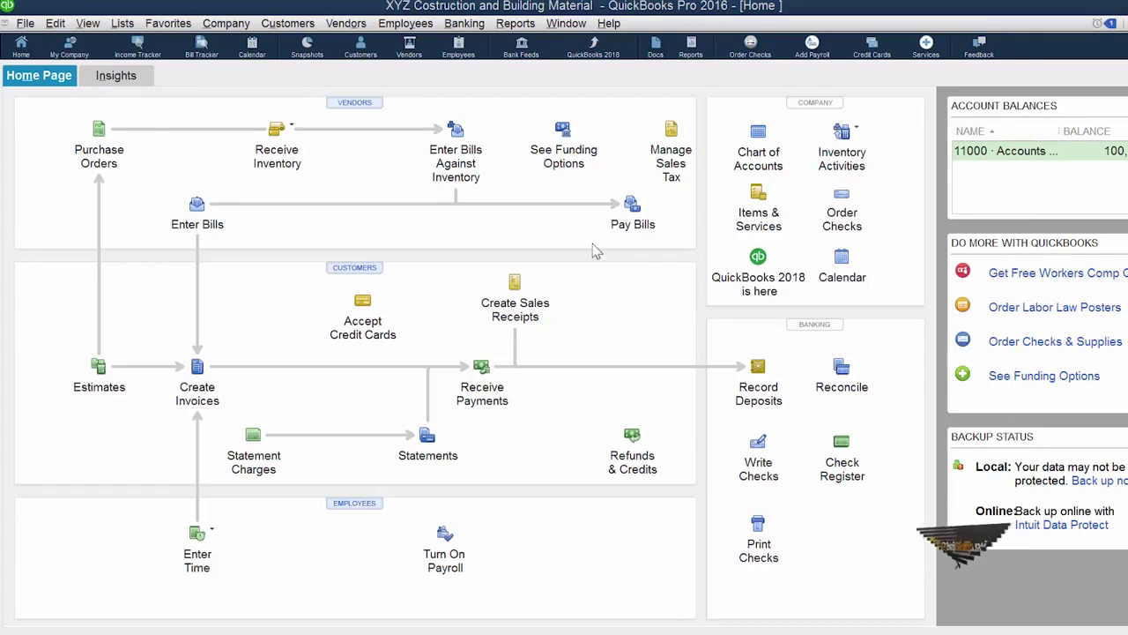
Open customer Zeeshan's record from the Customers & Jobs list
left_click(362, 274)
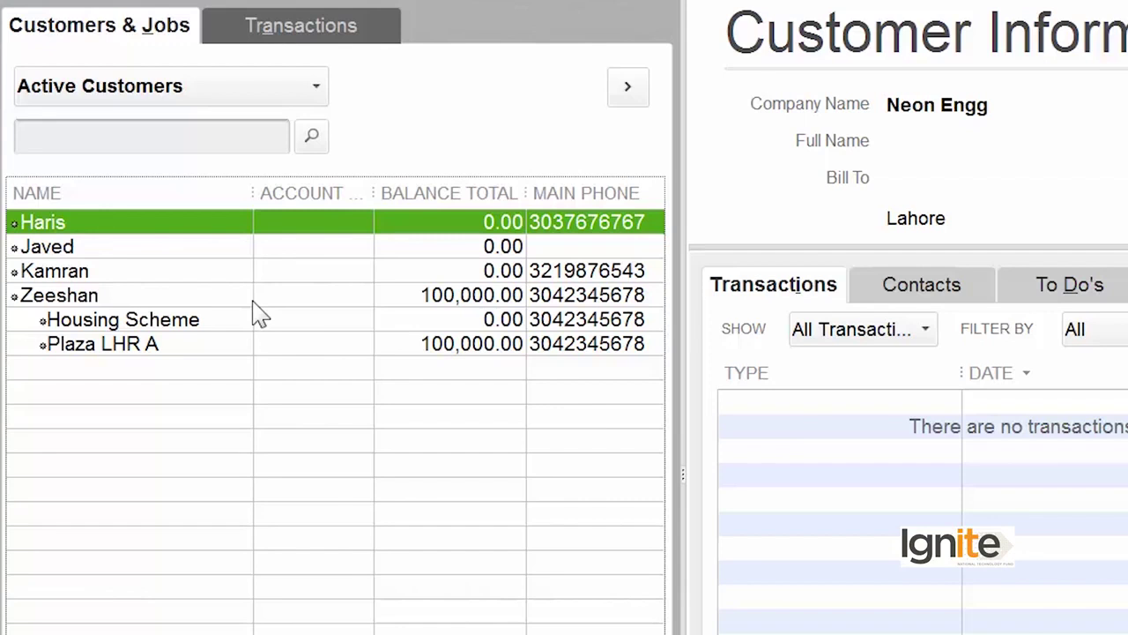
double_click(111, 296)
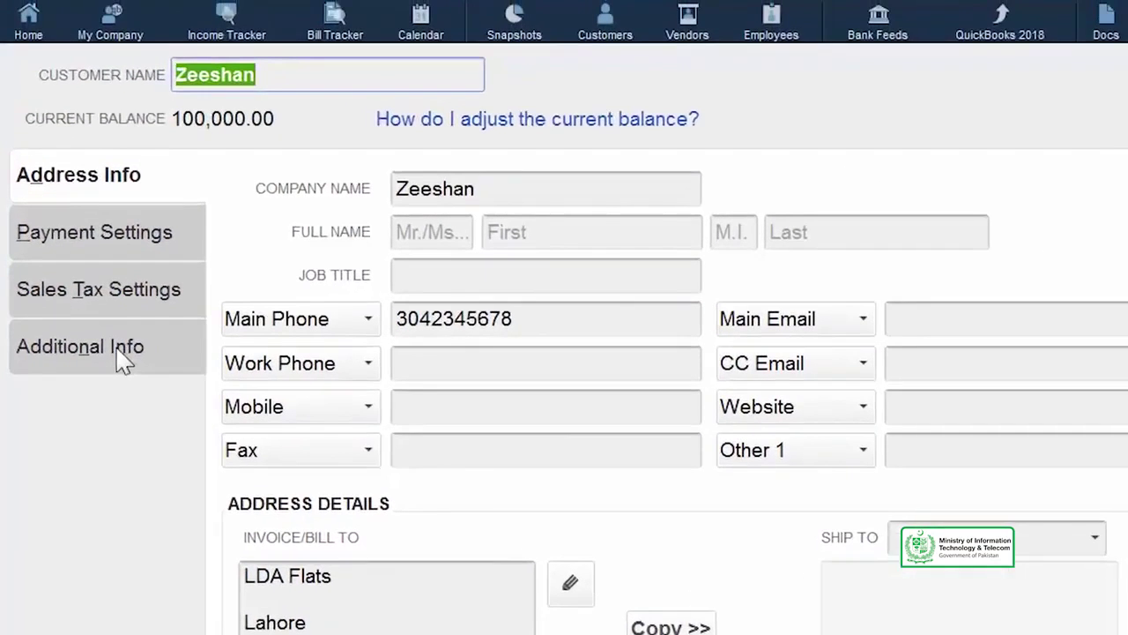
Show Zeeshan's Additional Info and bring up the custom field definitions
left_click(124, 357)
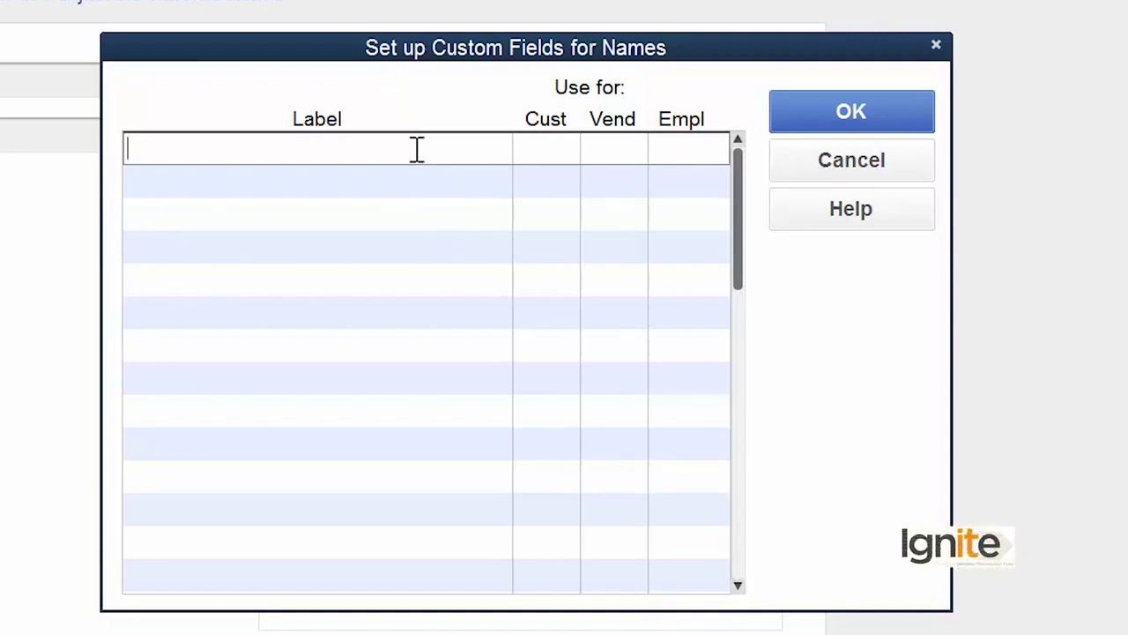
Enter custom field labels Cement, Steel and Birthday, marking Cement for customers
type("Cement")
left_click(184, 186)
type("Steel")
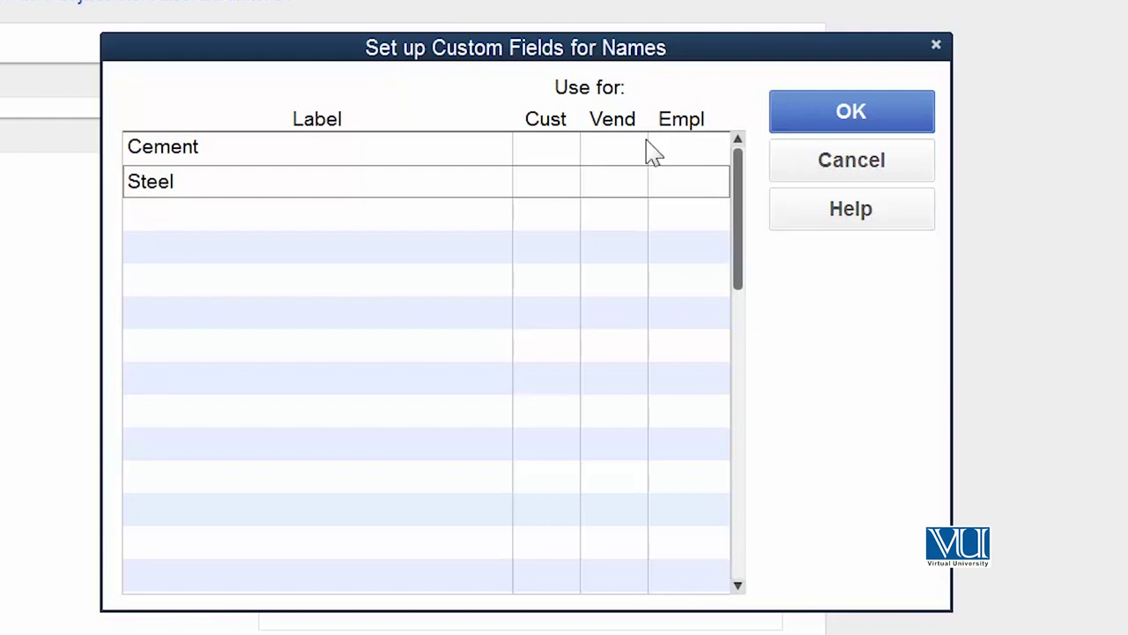
left_click(255, 215)
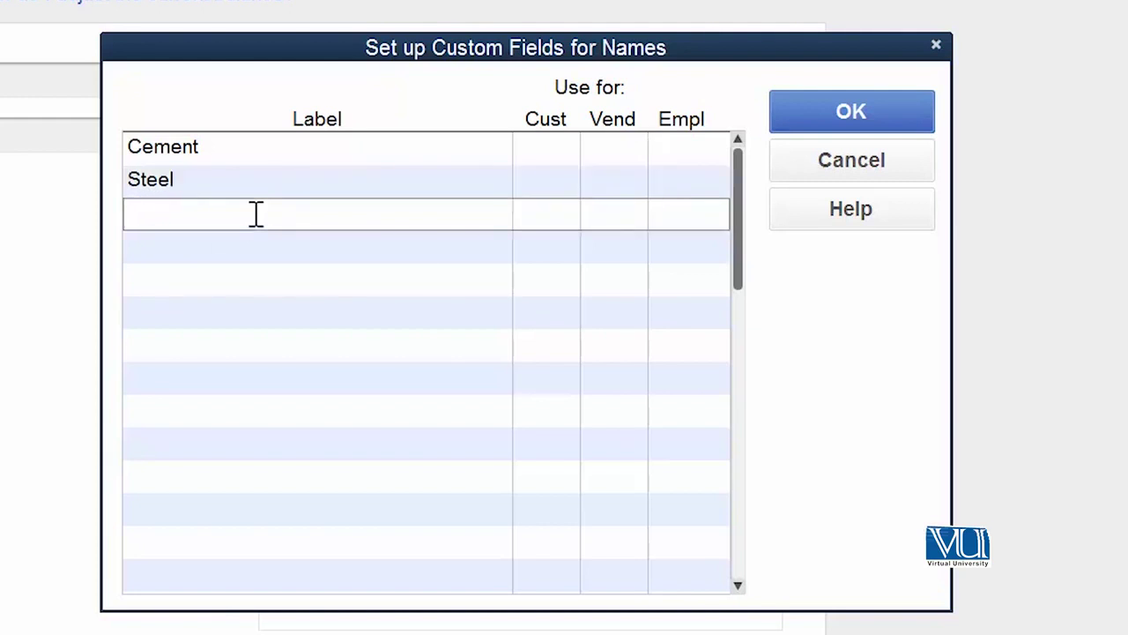
type("B")
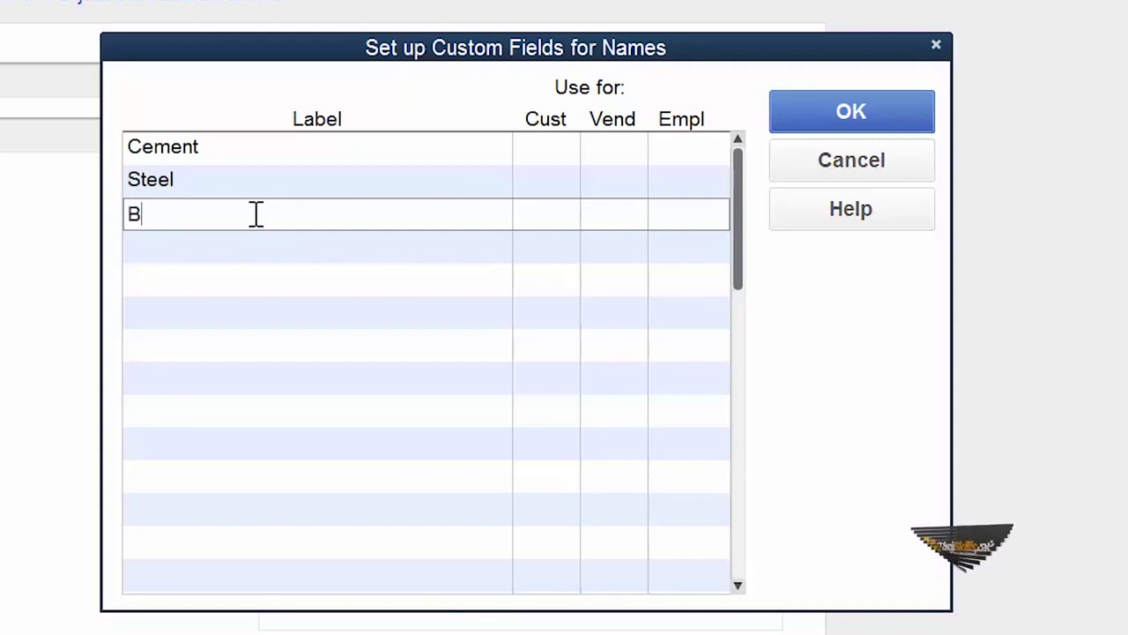
type("irthday")
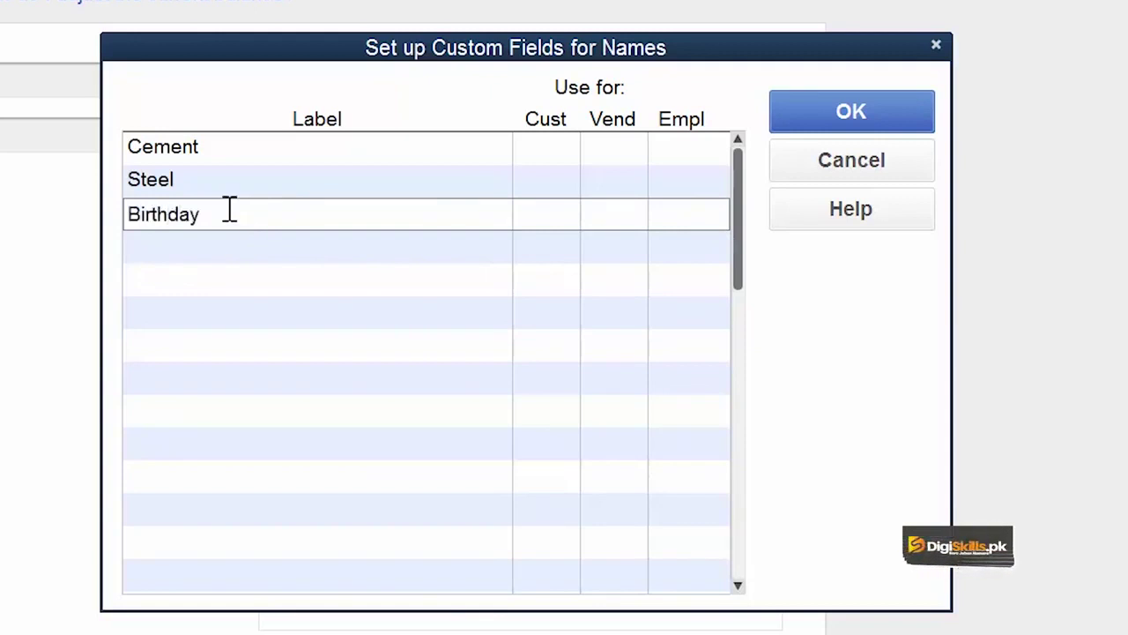
left_click(567, 150)
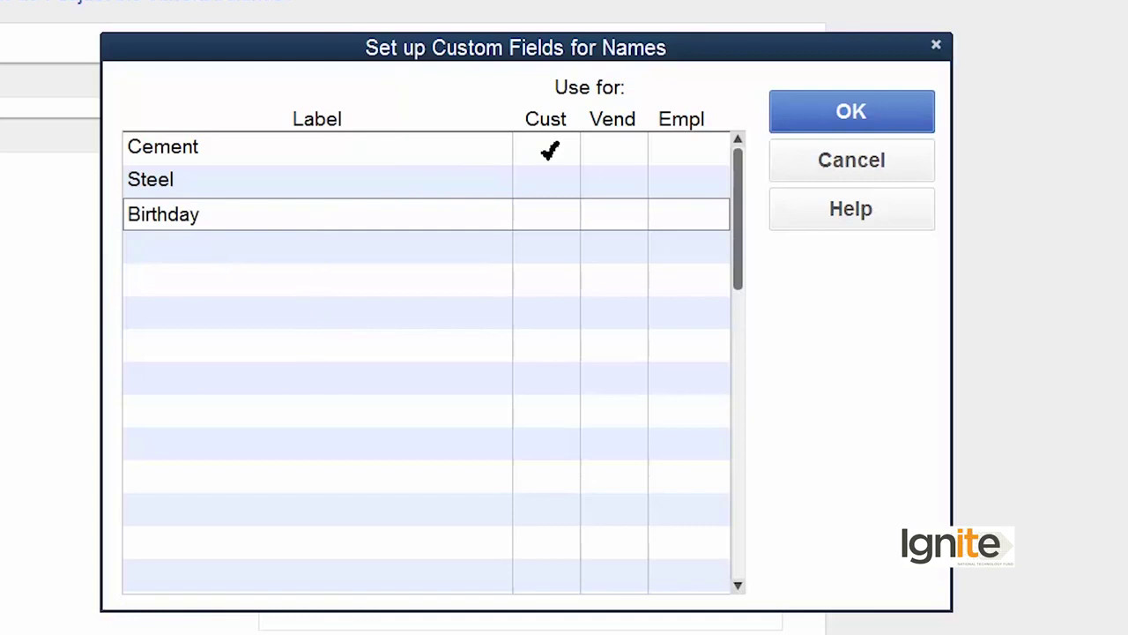
Apply Steel and Birthday to customers, Birthday also to vendors, and save the definitions
left_click(550, 151)
left_click(545, 186)
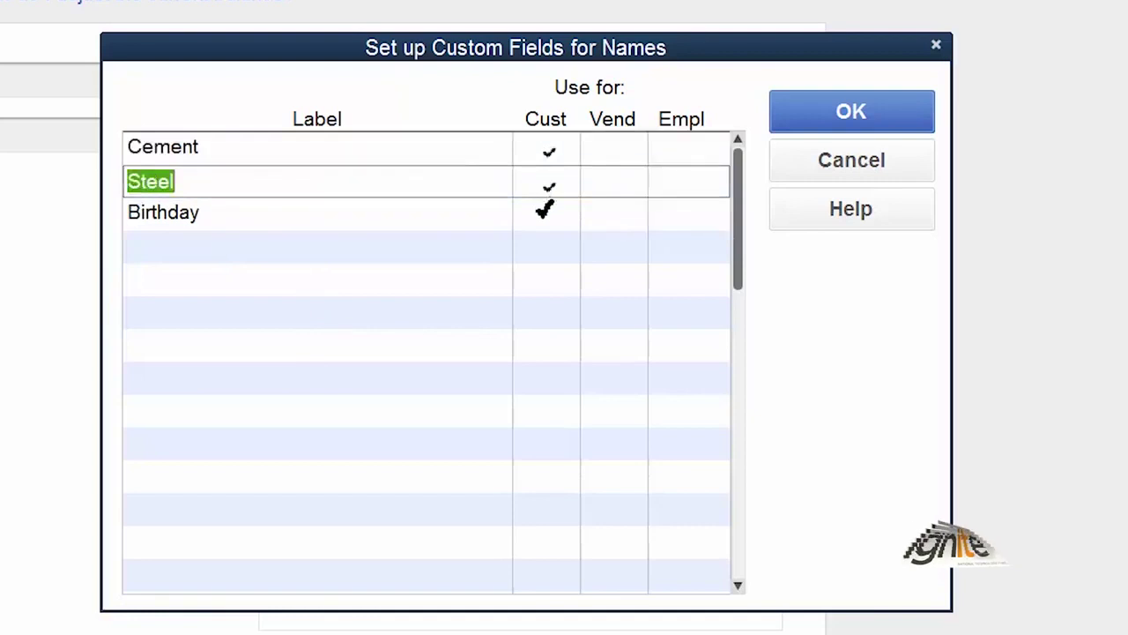
left_click(546, 212)
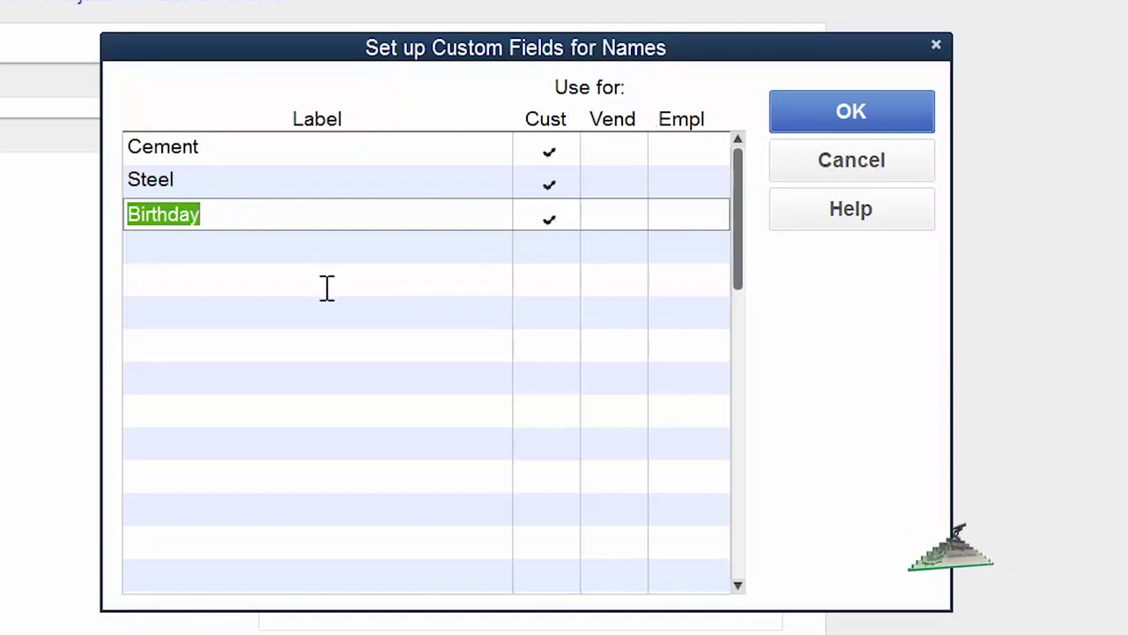
left_click(630, 219)
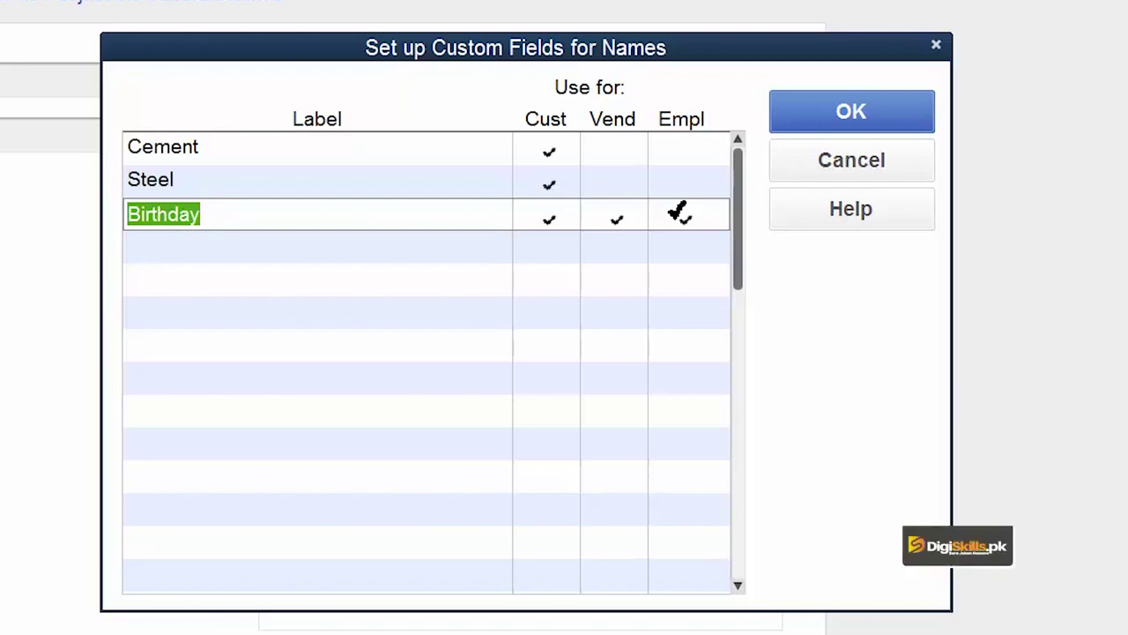
left_click(868, 106)
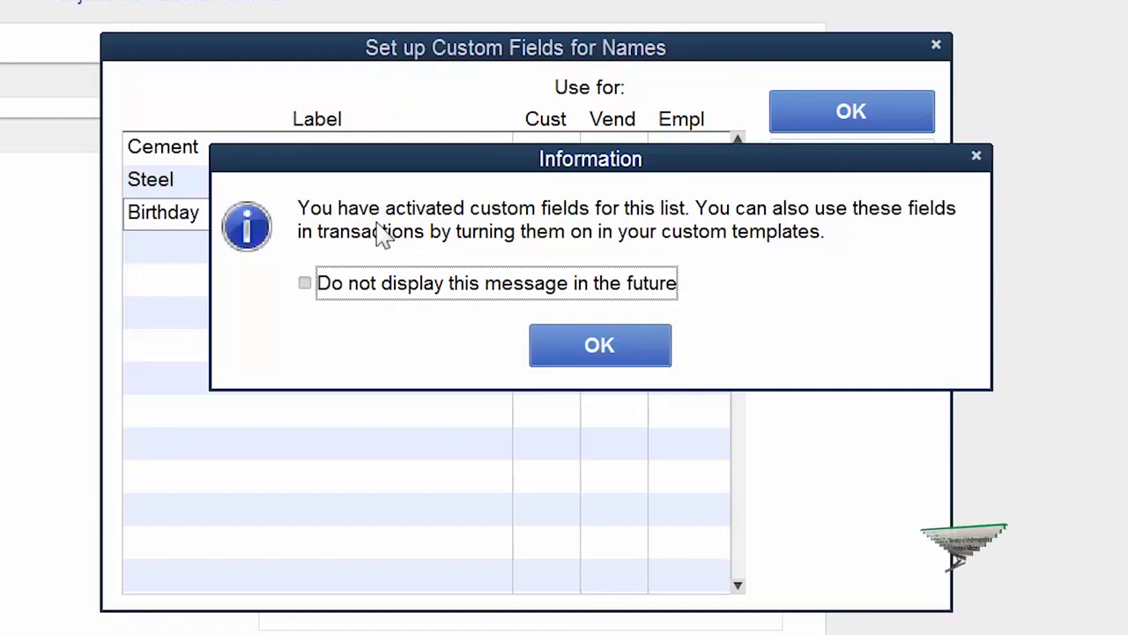
Dismiss the notice and enter XYZ Cement as Zeeshan's Cement value
left_click(538, 345)
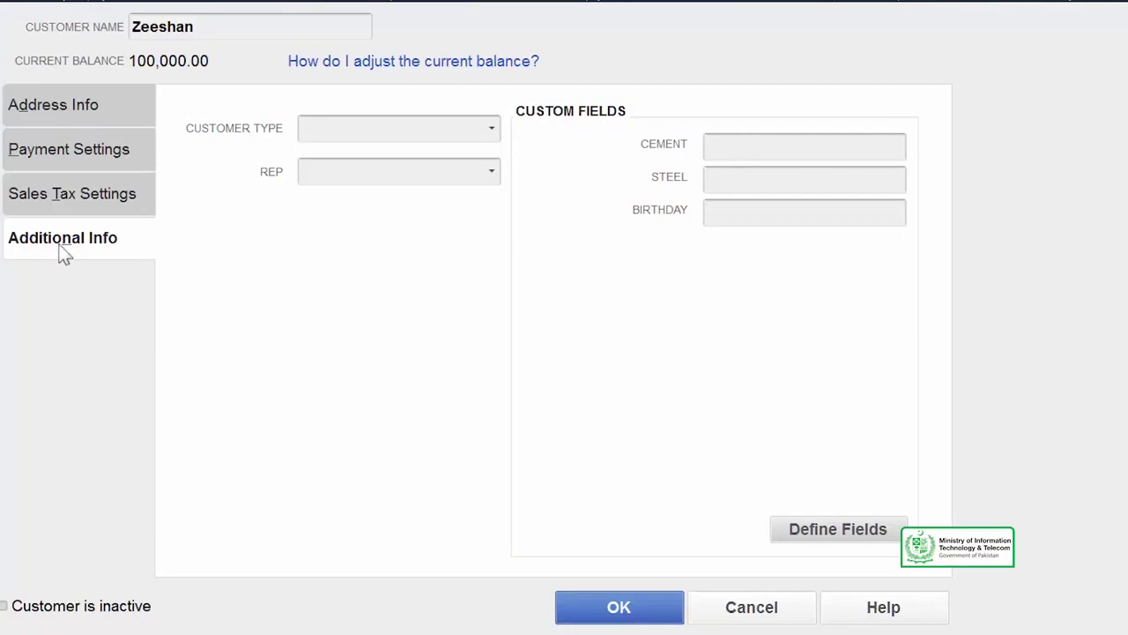
left_click(789, 141)
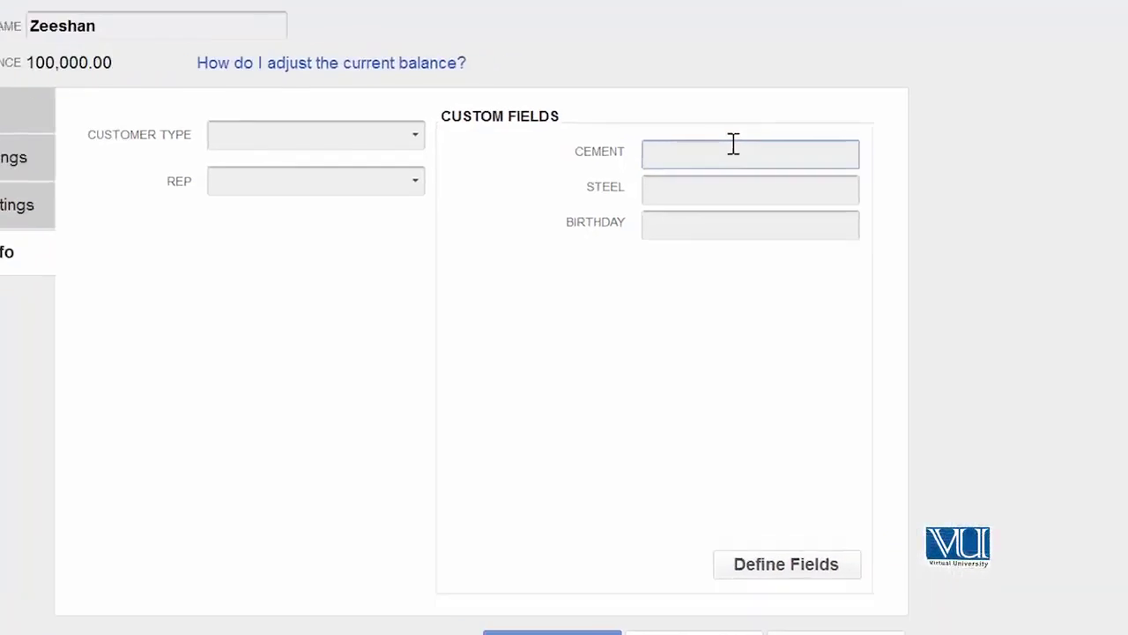
type("XYZ Cement")
key("Tab")
Save Zeeshan with Steel ABC Cement and open Add/Edit Multiple List Entries for customers
type("ABC Cement")
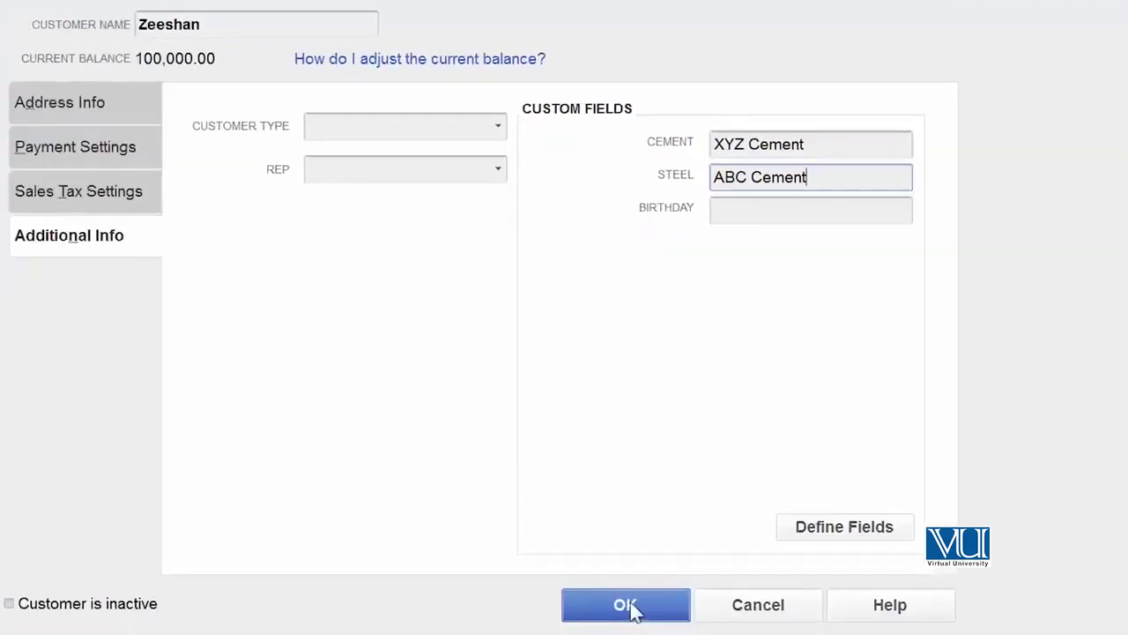
left_click(629, 607)
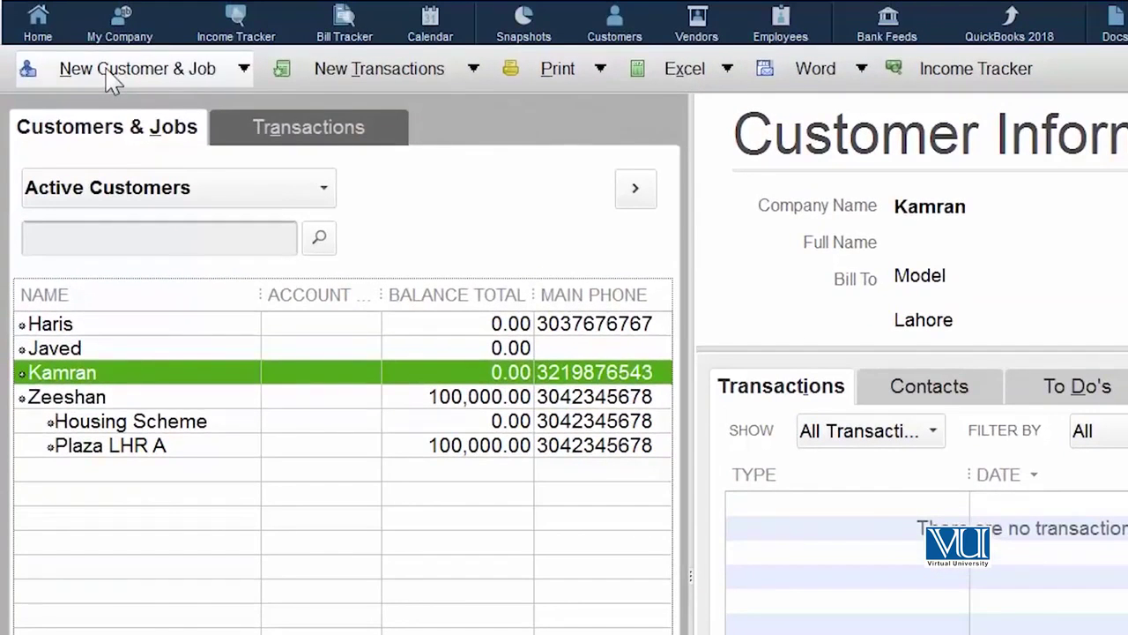
left_click(106, 63)
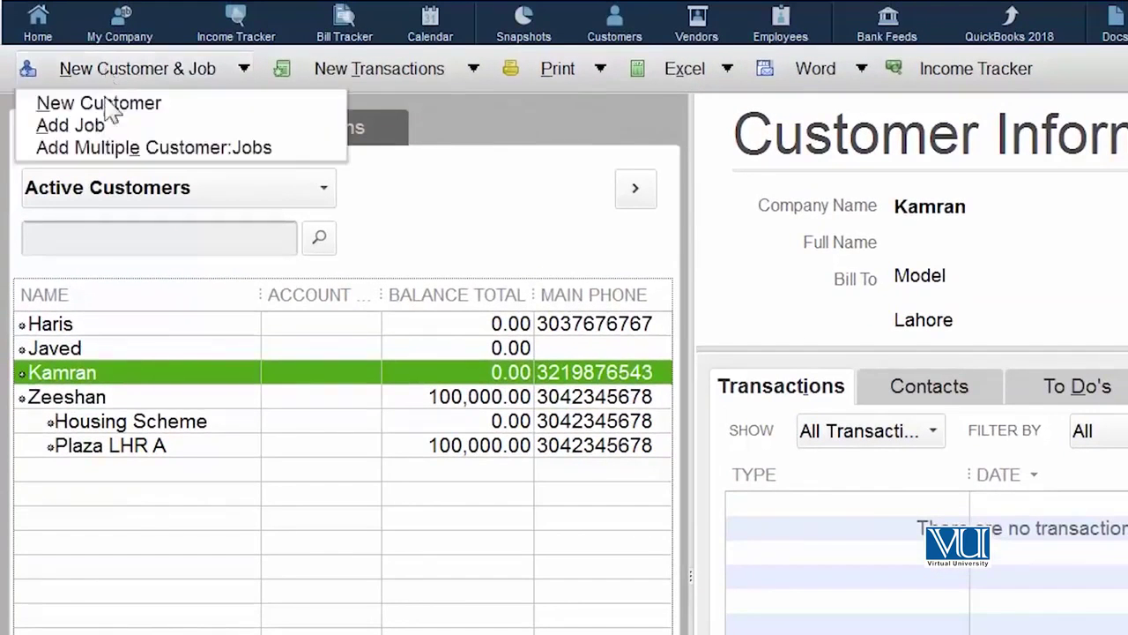
left_click(113, 150)
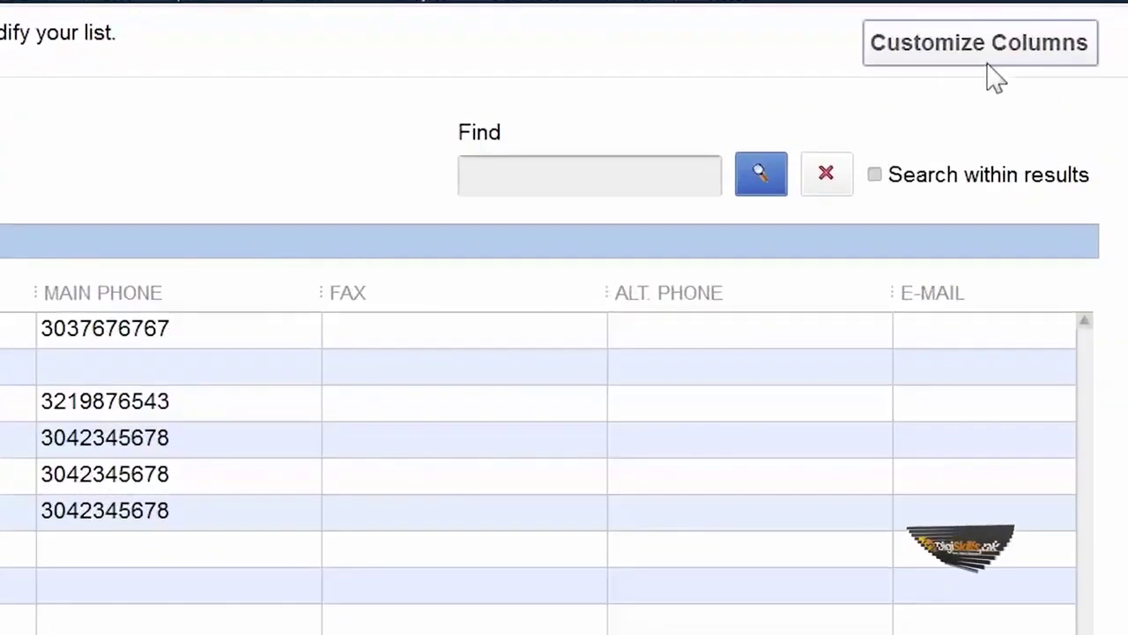
Add Cement, Steel and Birthday to the customer grid's chosen columns
left_click(980, 44)
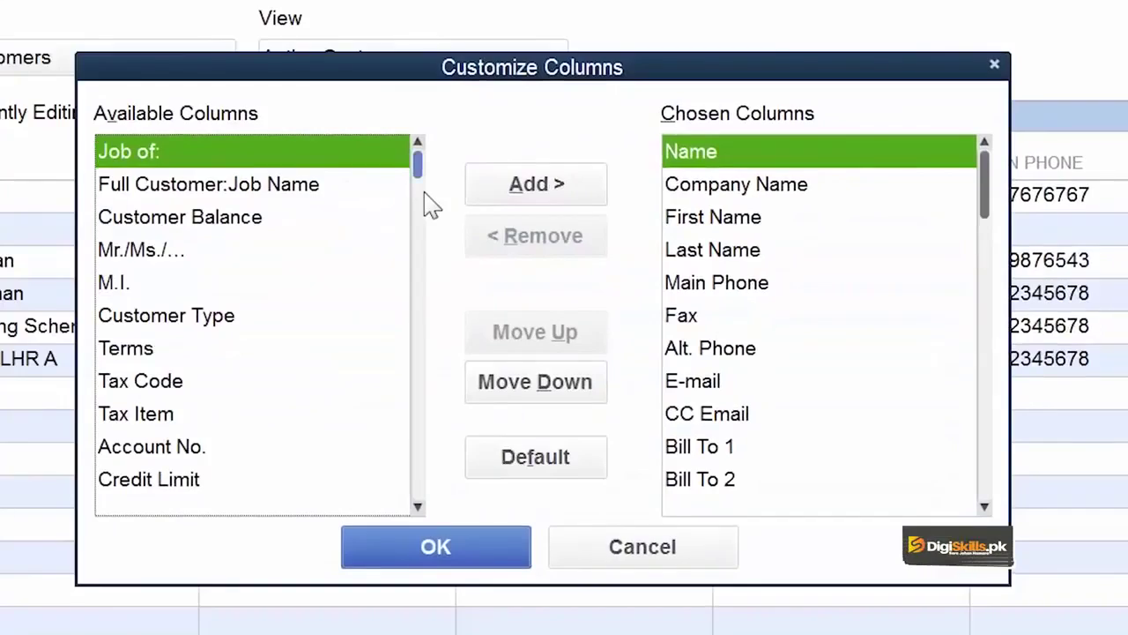
scroll(421, 195, "down", 15)
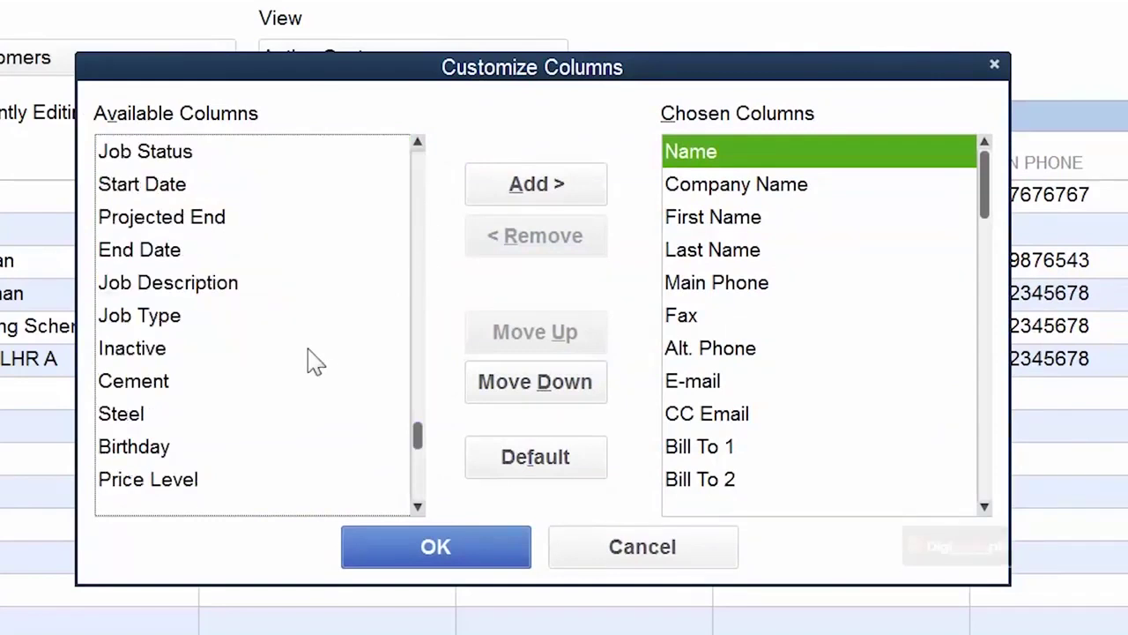
left_click(167, 385)
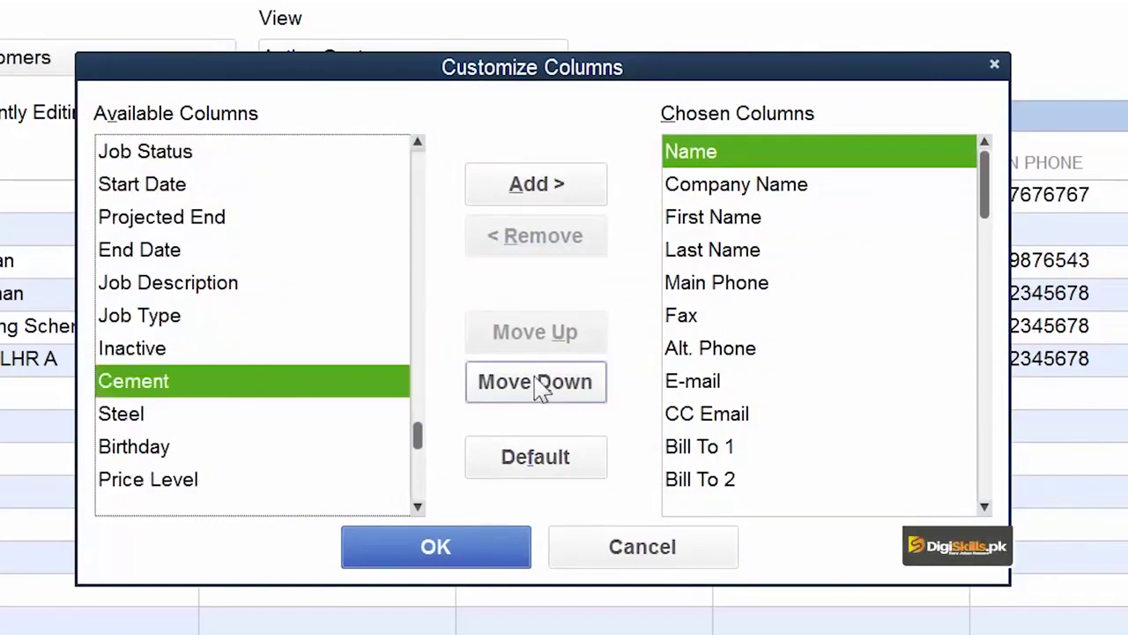
left_click(578, 212)
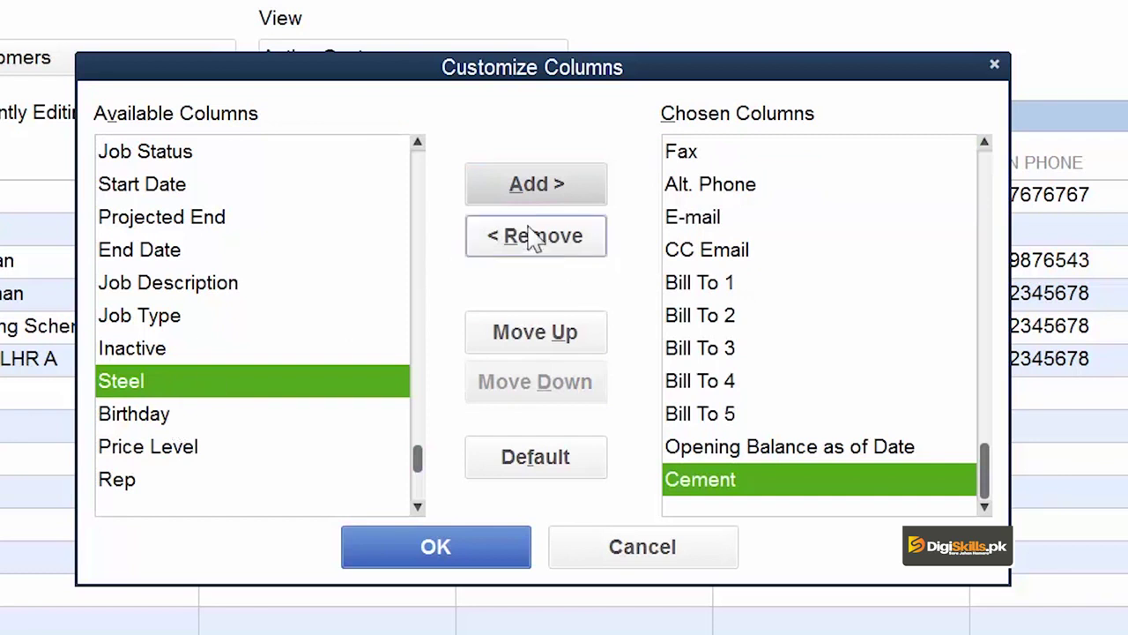
left_click(536, 186)
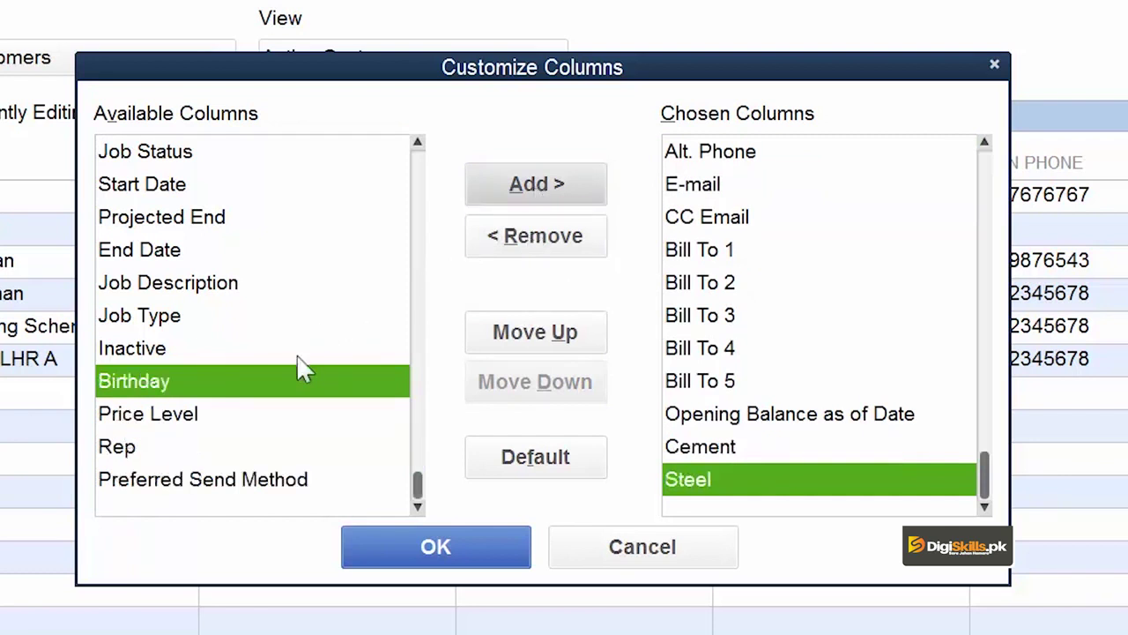
left_click(577, 192)
left_click(476, 557)
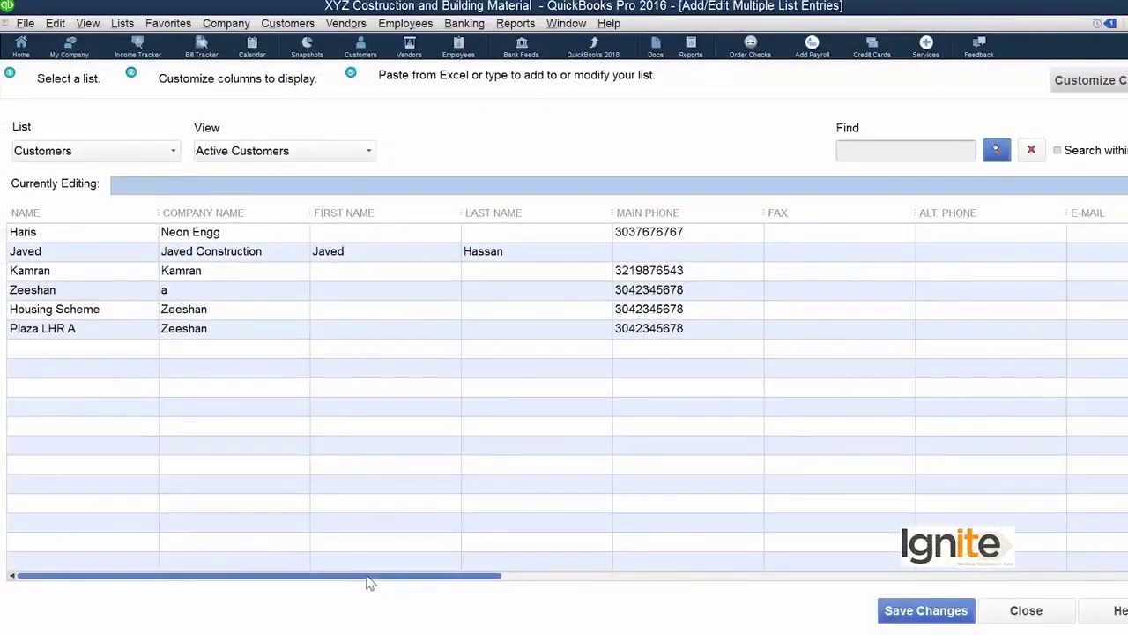
Type initial Steel values ABC Cement and SSS Cement into the customer rows
left_click_drag(361, 577, 1068, 611)
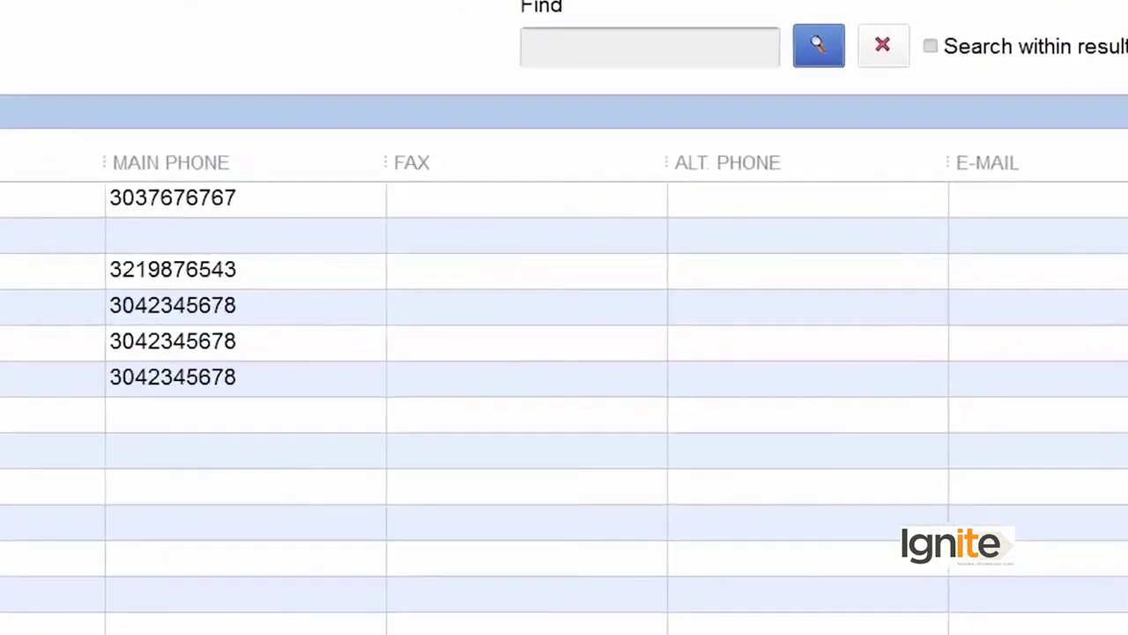
type("ABC Cement")
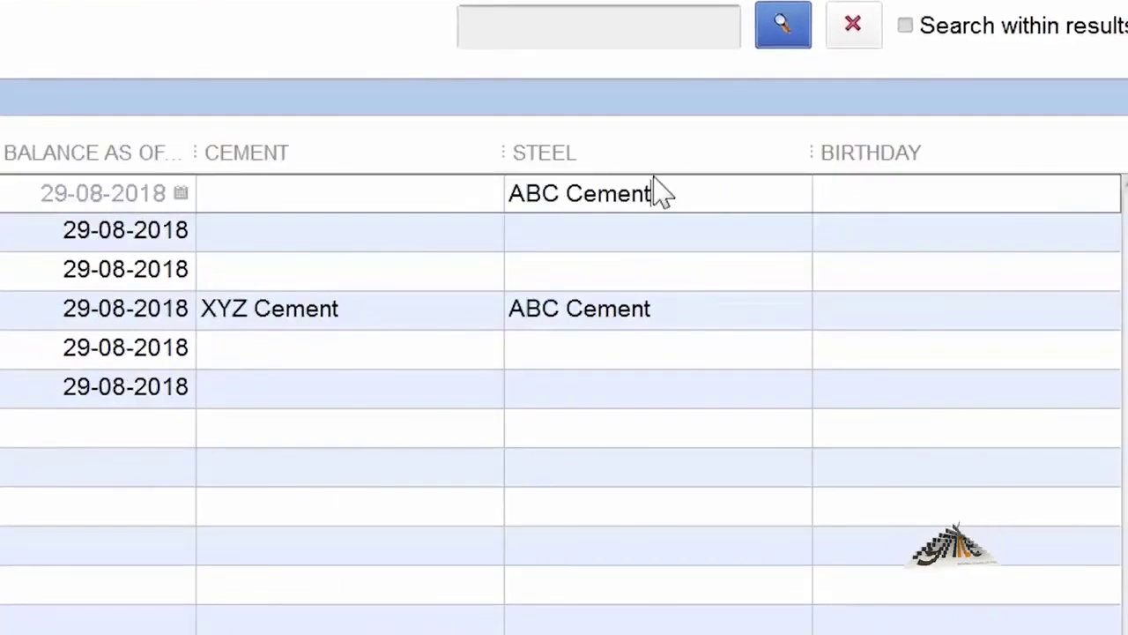
key("Return")
type("SSS Cement")
key("Return")
type("SSS Cemen")
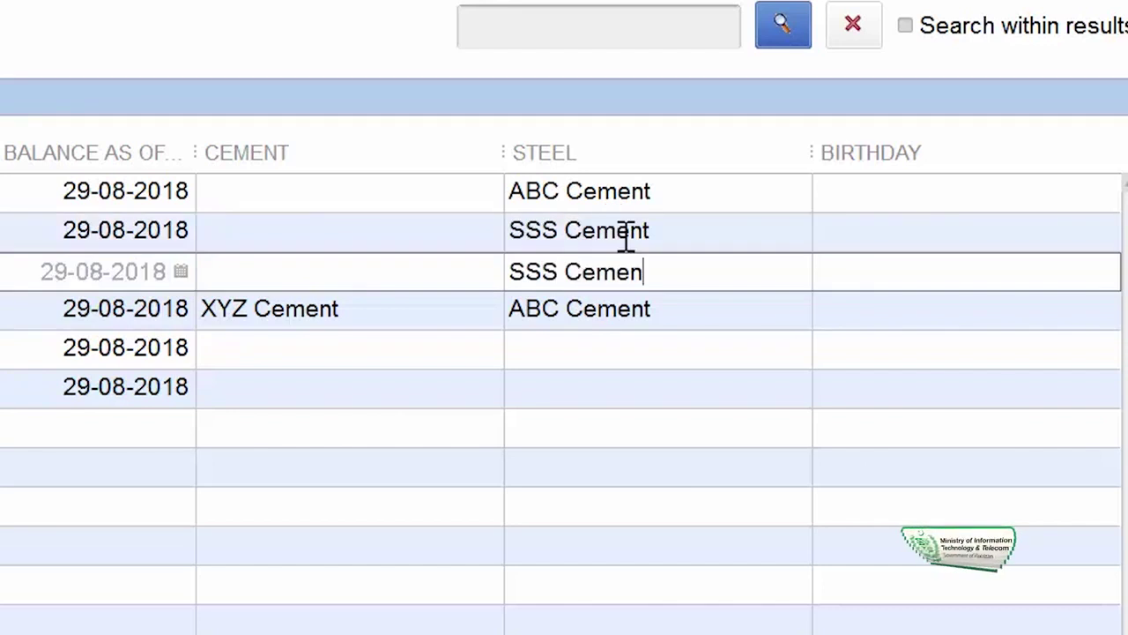
type("t")
left_click(588, 349)
type("ABC C")
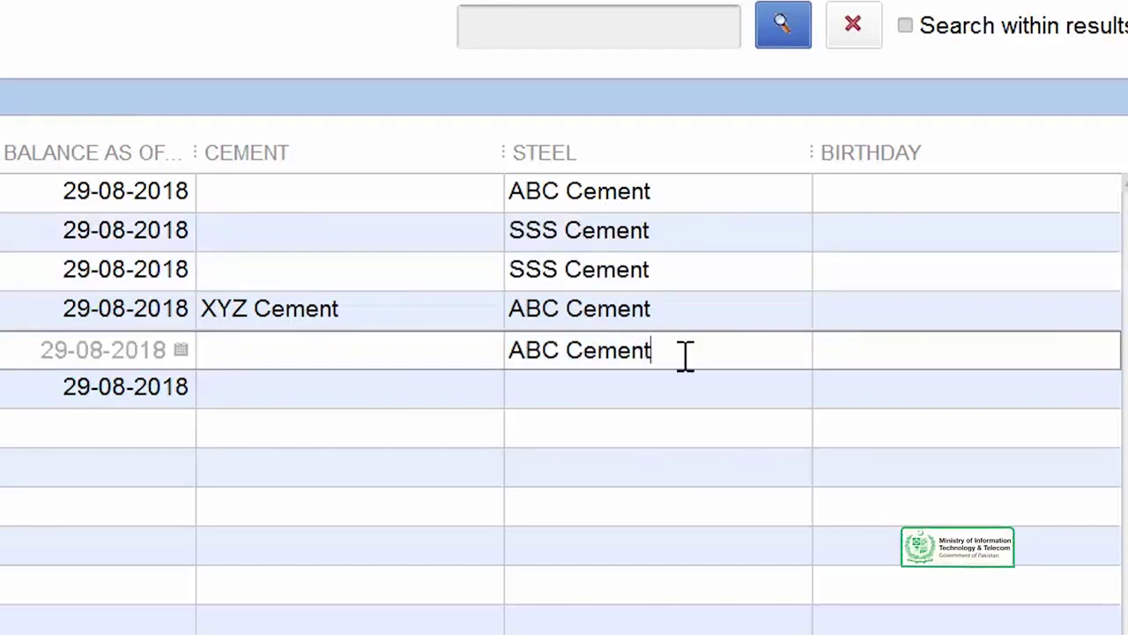
Copy ABC Cement down the Steel column and XYZ Cement down the Cement column
right_click(682, 357)
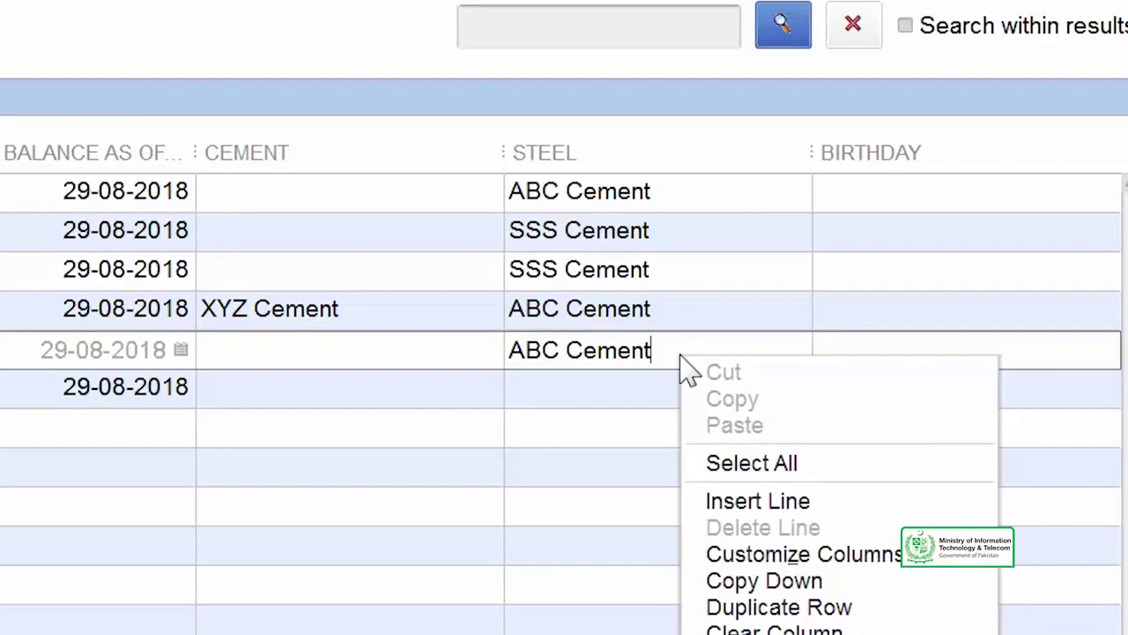
left_click(906, 582)
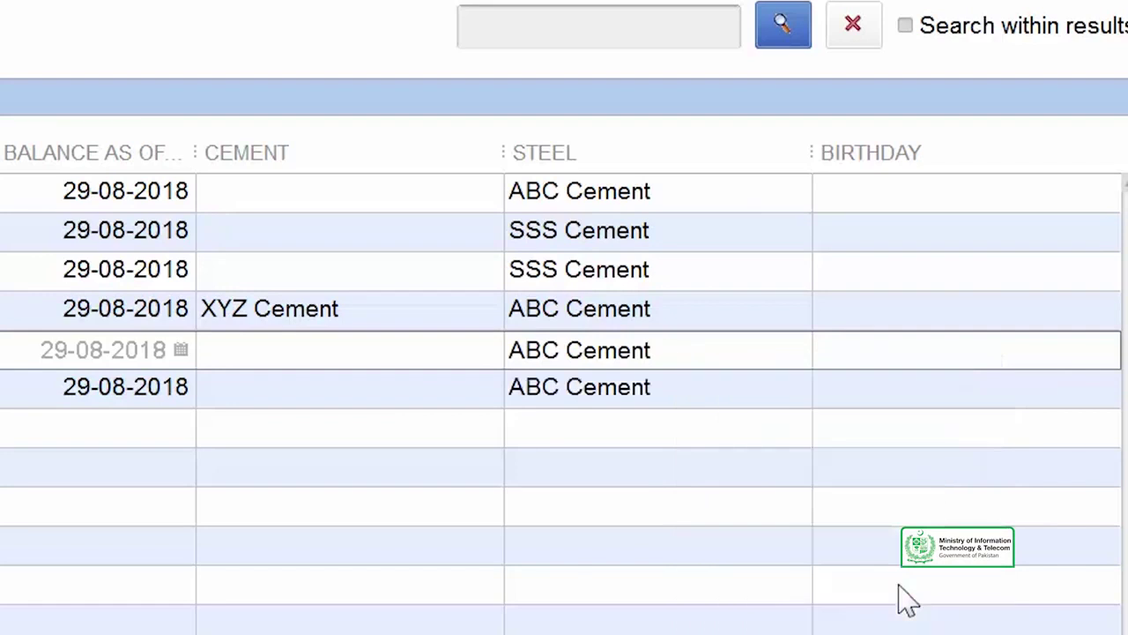
left_click(414, 308)
right_click(413, 305)
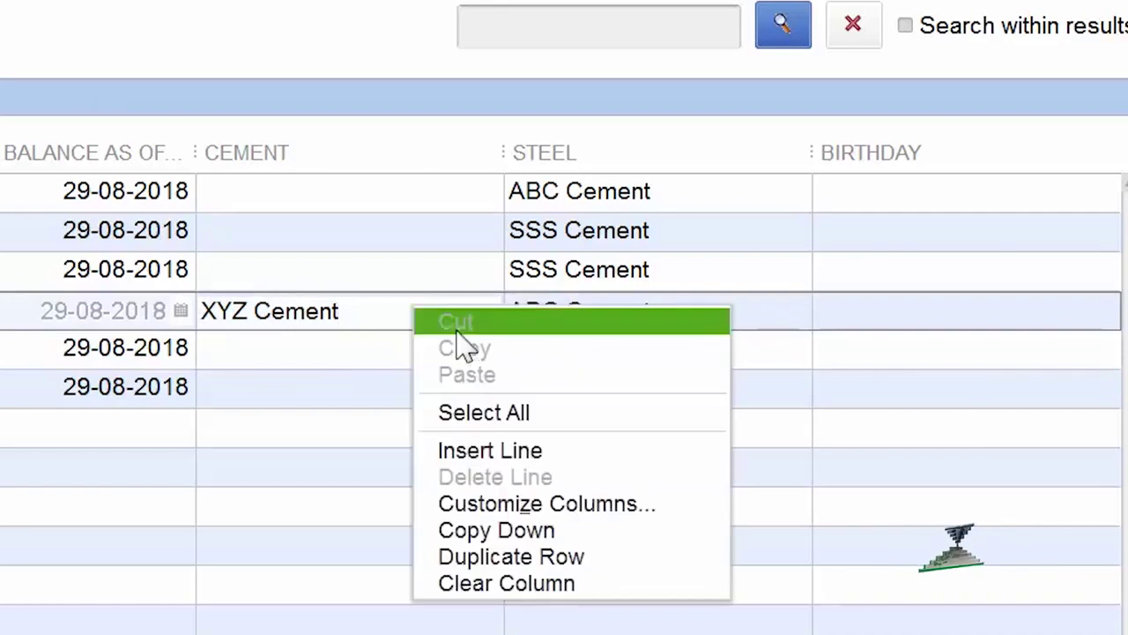
left_click(573, 534)
Enter TTT Cement as the Cement value for the first customers
left_click(248, 194)
type("TTT Ce")
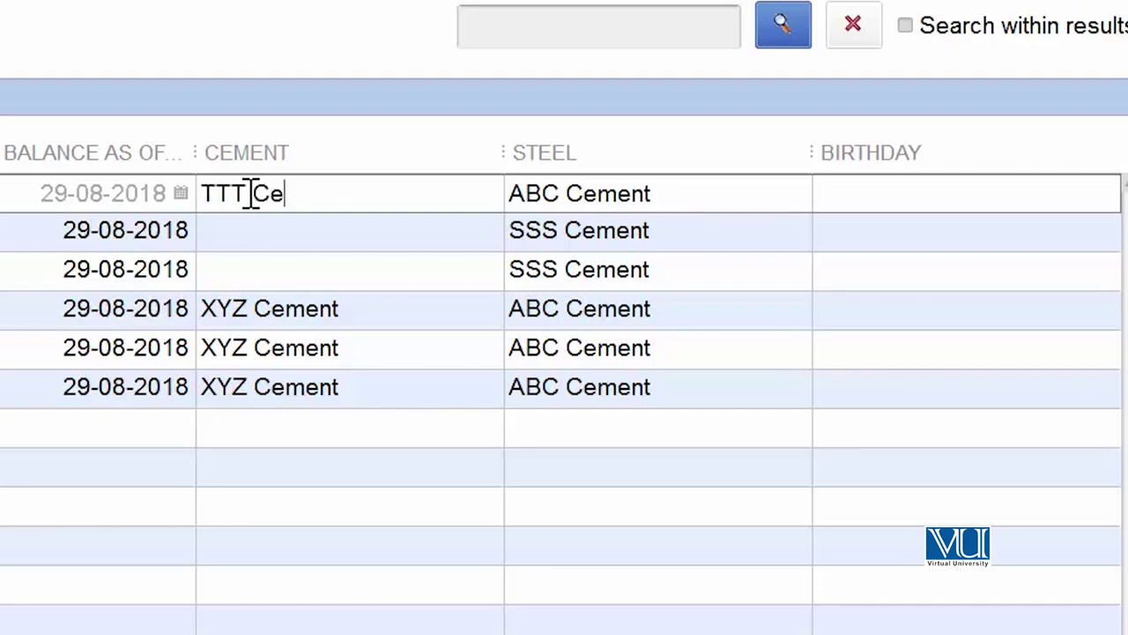
type("ment")
key("Return")
type("ment")
key("Return")
type("TTT C")
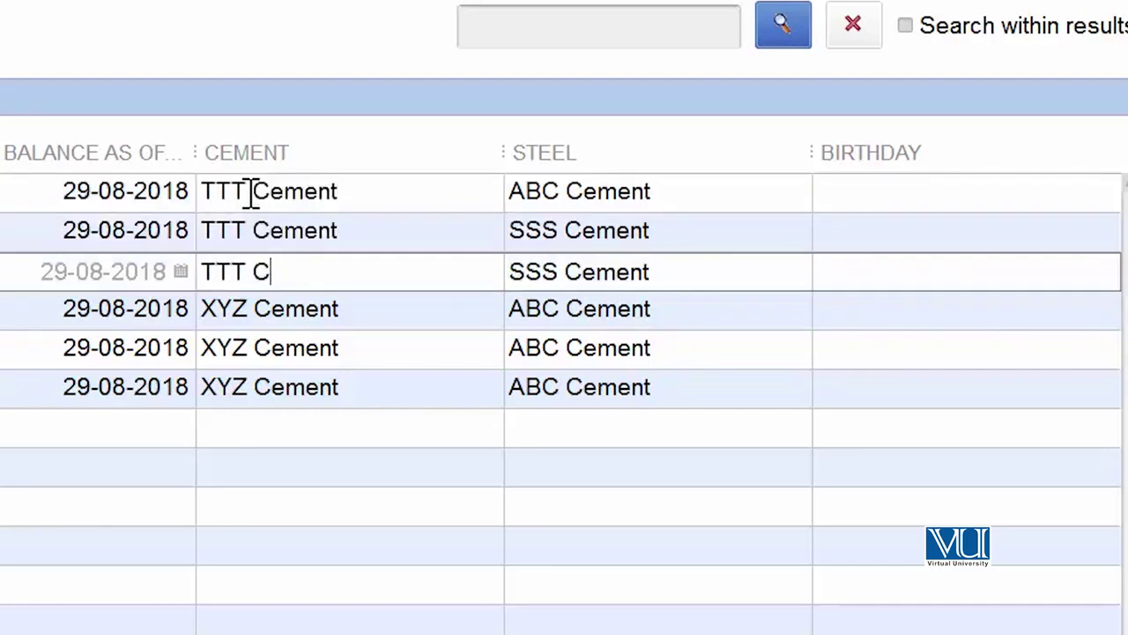
type("ement")
Set the first customer's Steel to SSS Steel and copy it down the column
double_click(531, 191)
type("SSS St")
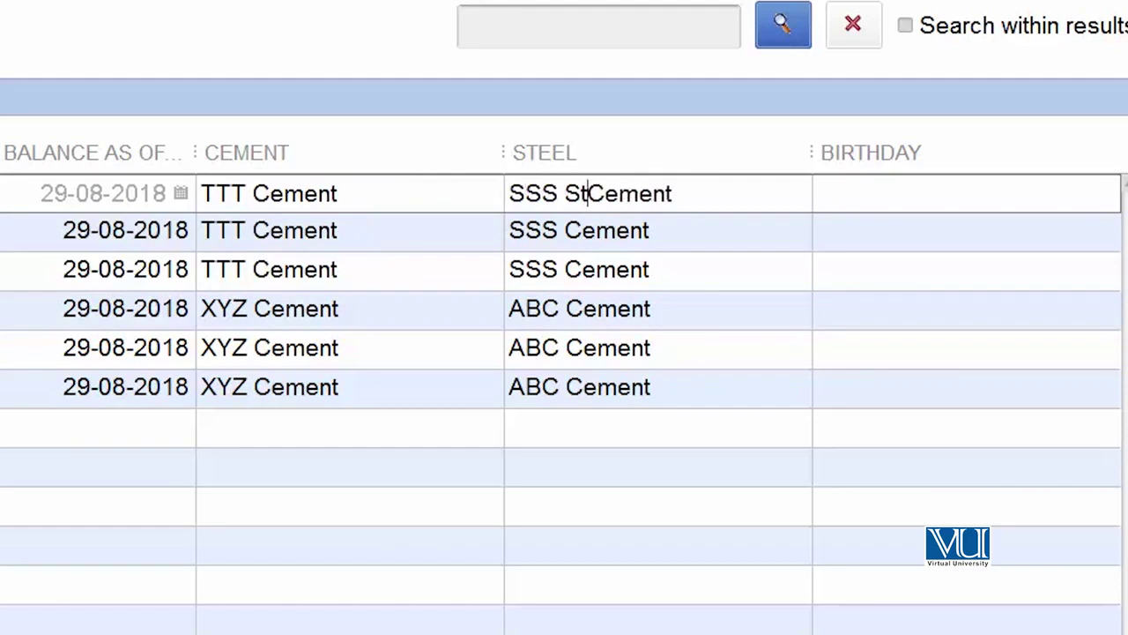
type("eel")
key("Delete")
key("Delete")
key("Delete")
key("Delete")
left_click(652, 233)
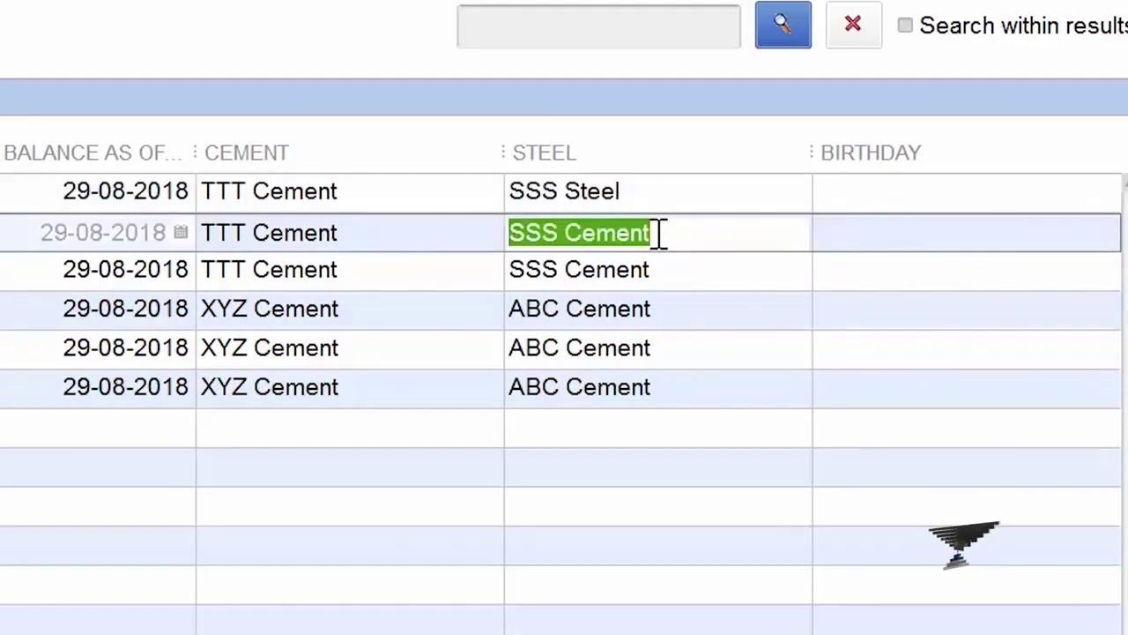
key("BackSpace")
left_click(667, 274)
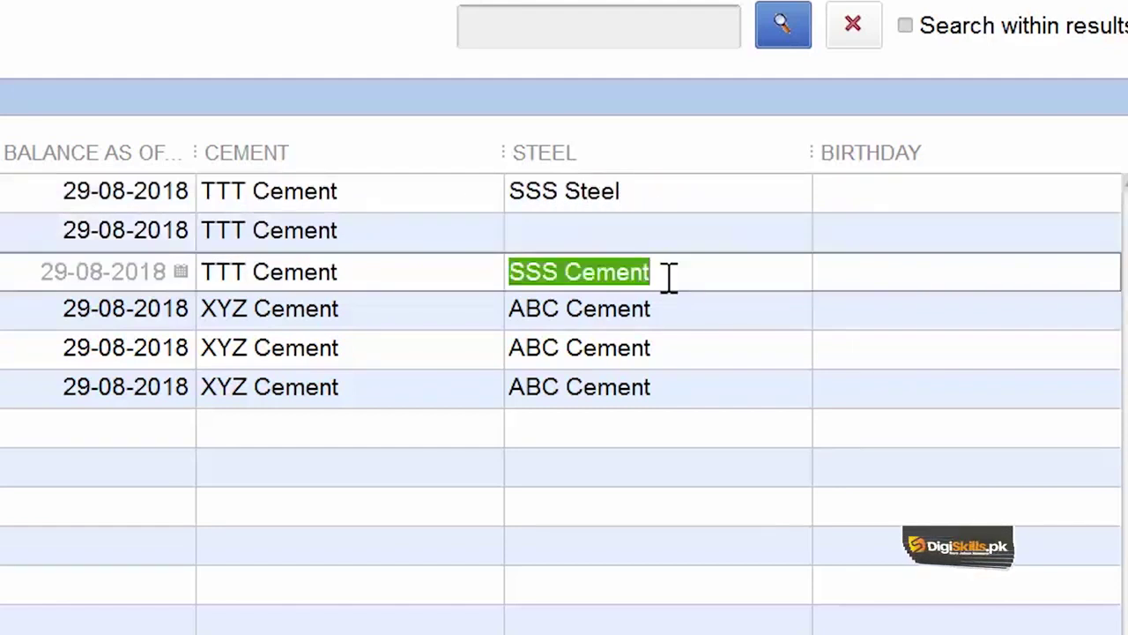
key("Delete")
right_click(648, 193)
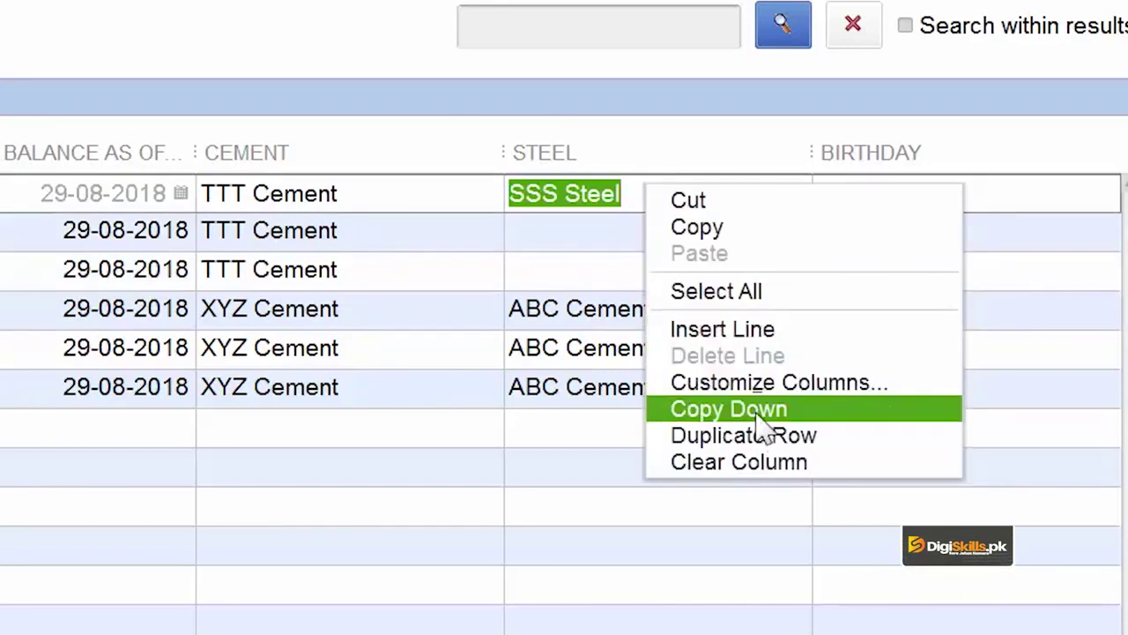
left_click(757, 420)
Change the fourth customer's Steel to ABC Steel and copy it to the last two rows
left_click(580, 309)
left_click_drag(564, 310, 485, 312)
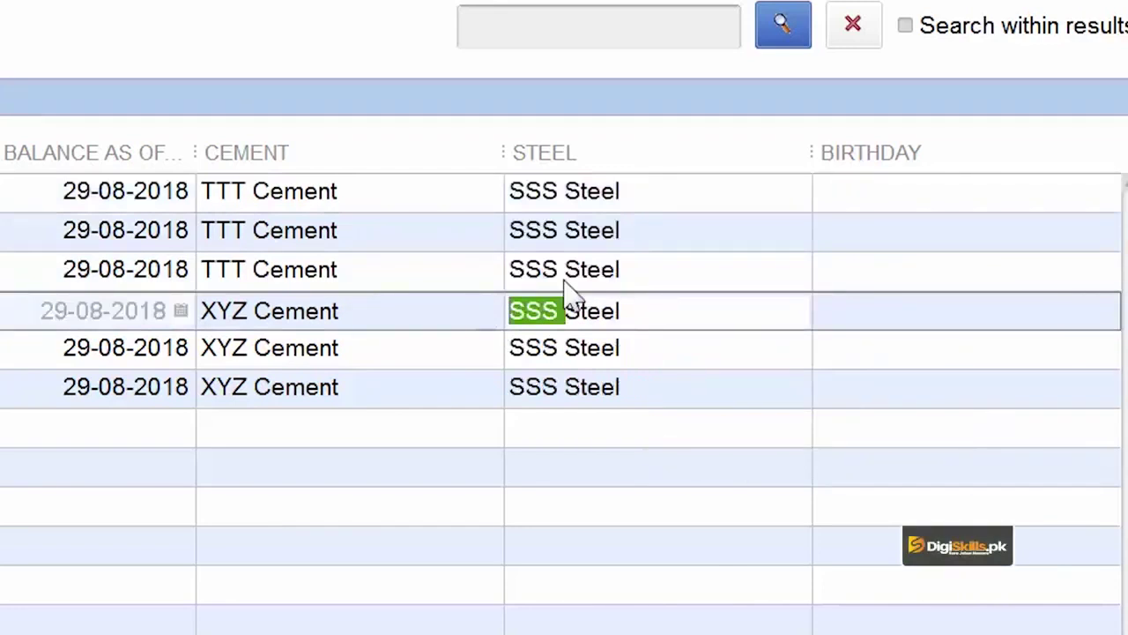
type("ABC")
right_click(657, 310)
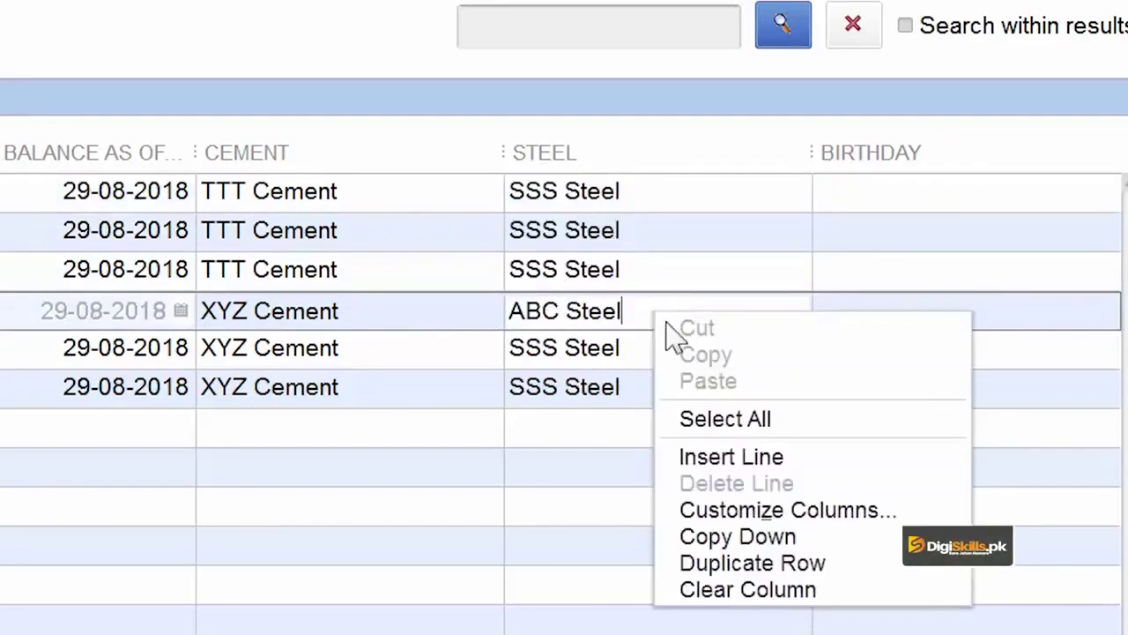
left_click(818, 540)
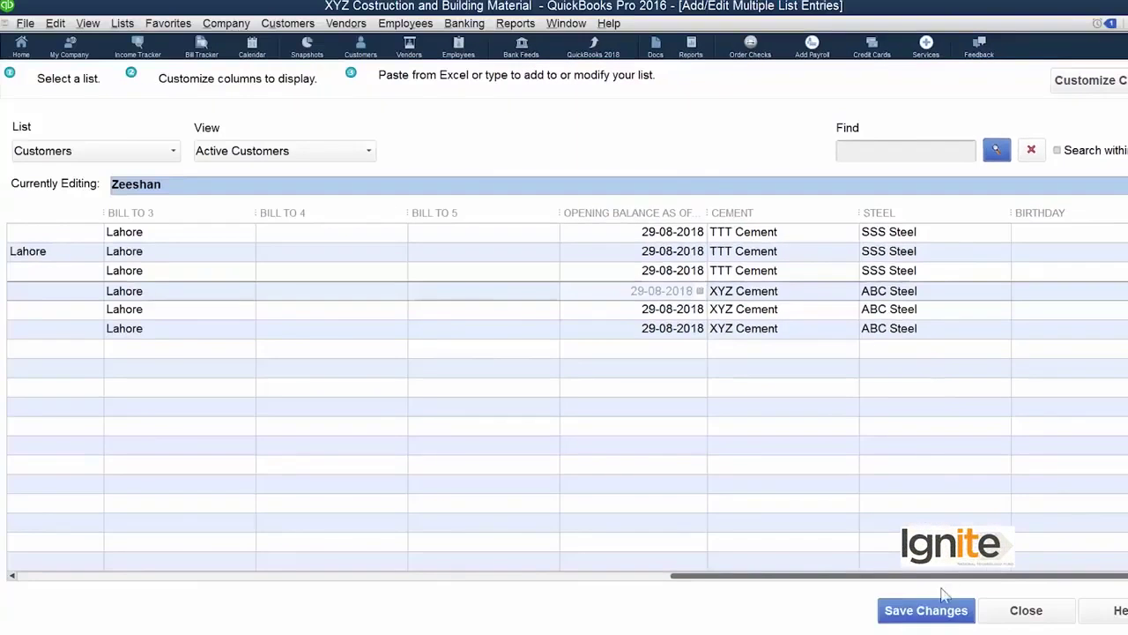
Save all six customer records and acknowledge the Record(s) Saved confirmation
left_click(926, 610)
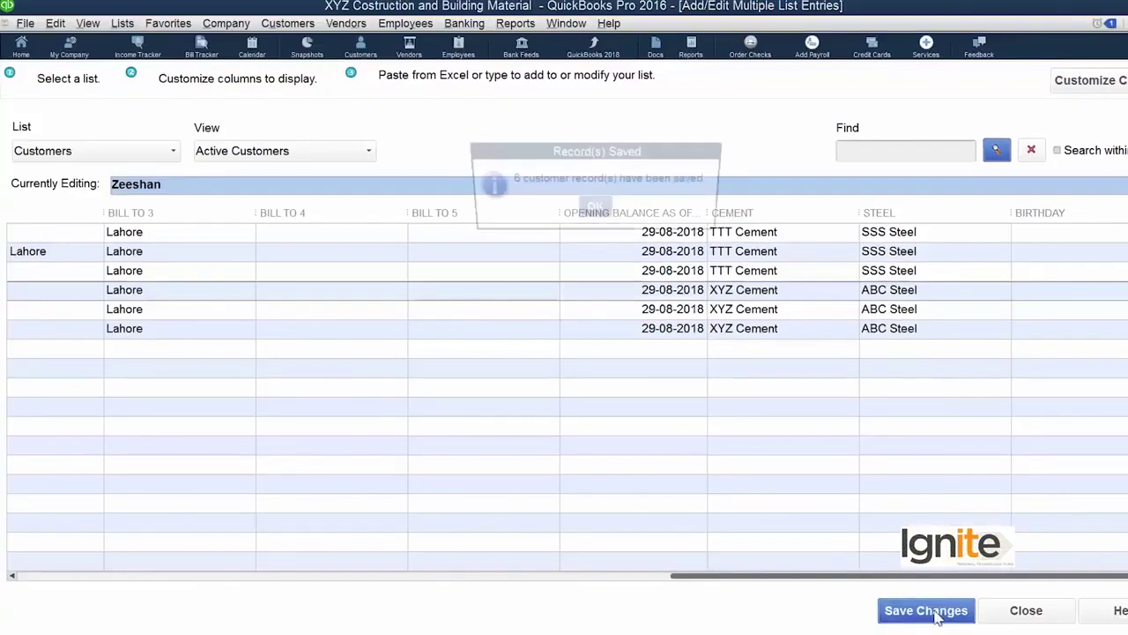
left_click(596, 214)
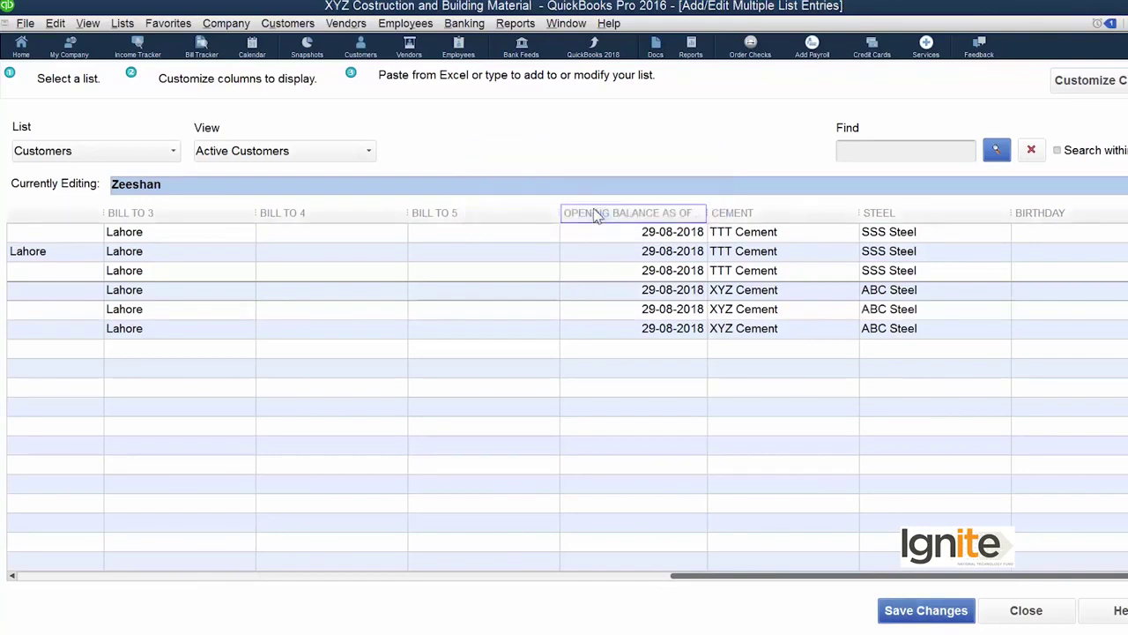